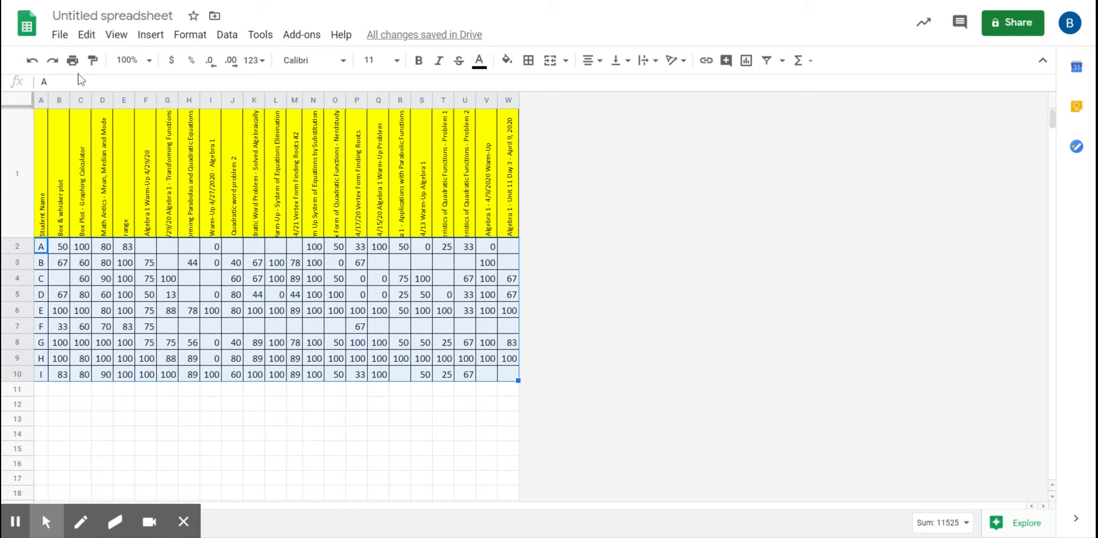
Copy the student score rows A2:W10 and select cell A12 as the destination.
click(87, 36)
click(114, 143)
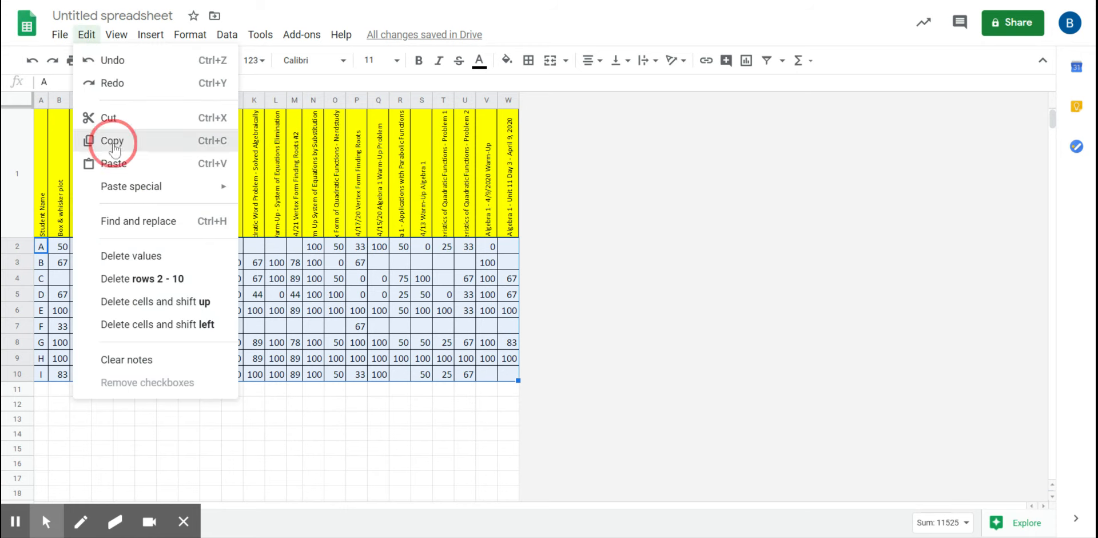
click(43, 404)
click(92, 36)
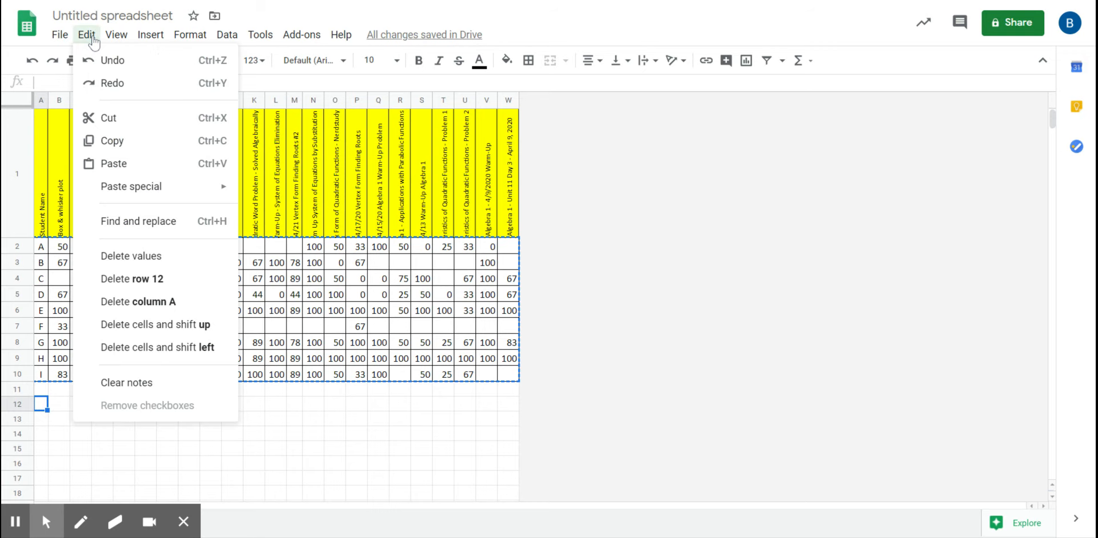
click(114, 165)
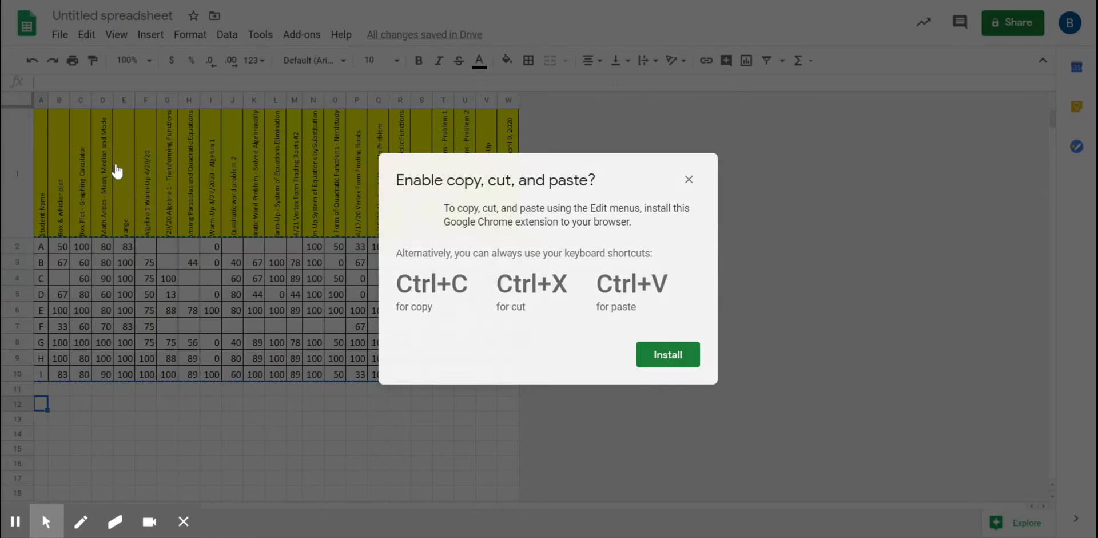
click(689, 179)
click(86, 34)
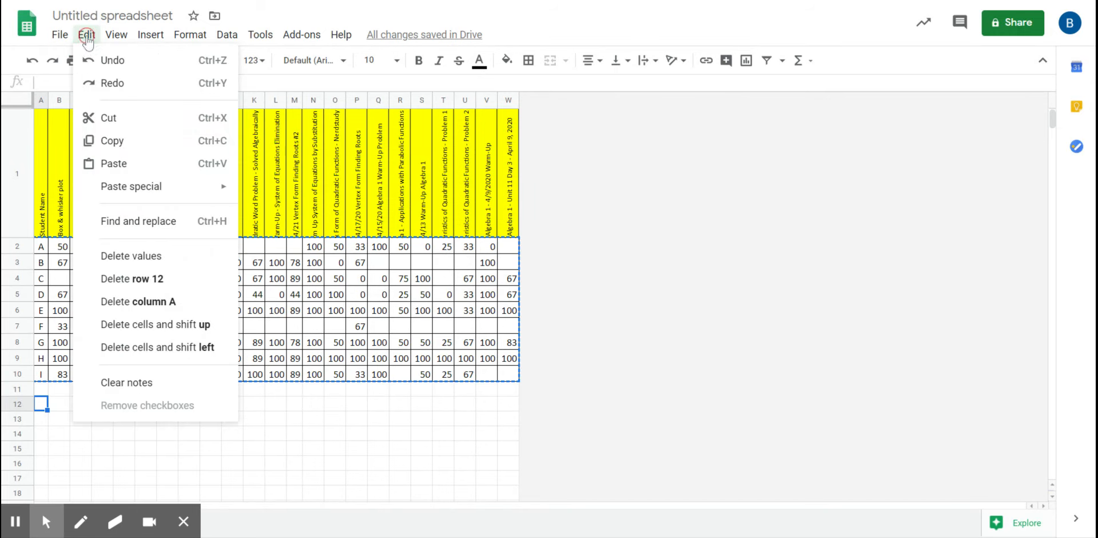
click(115, 165)
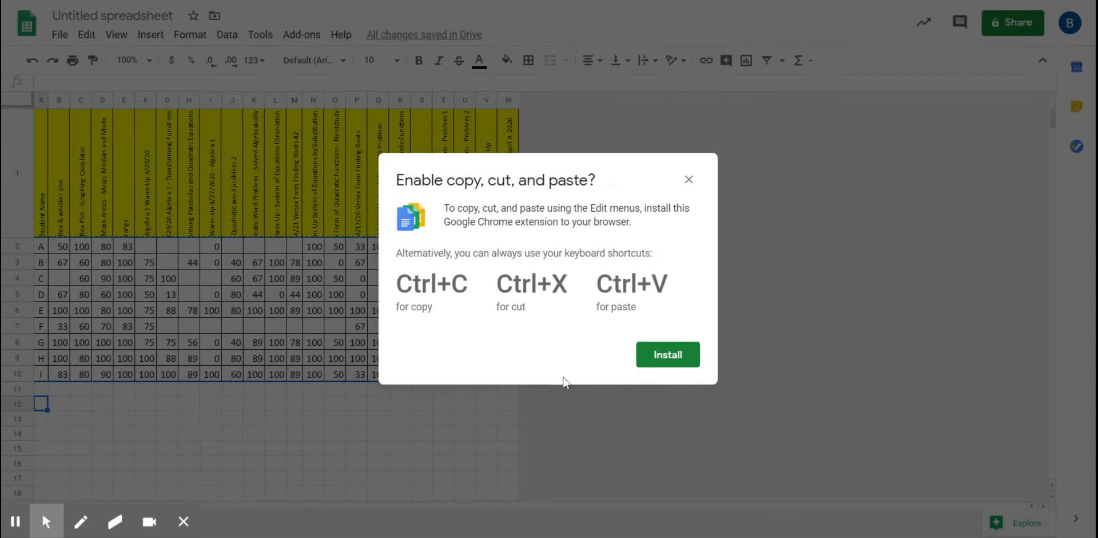
click(688, 180)
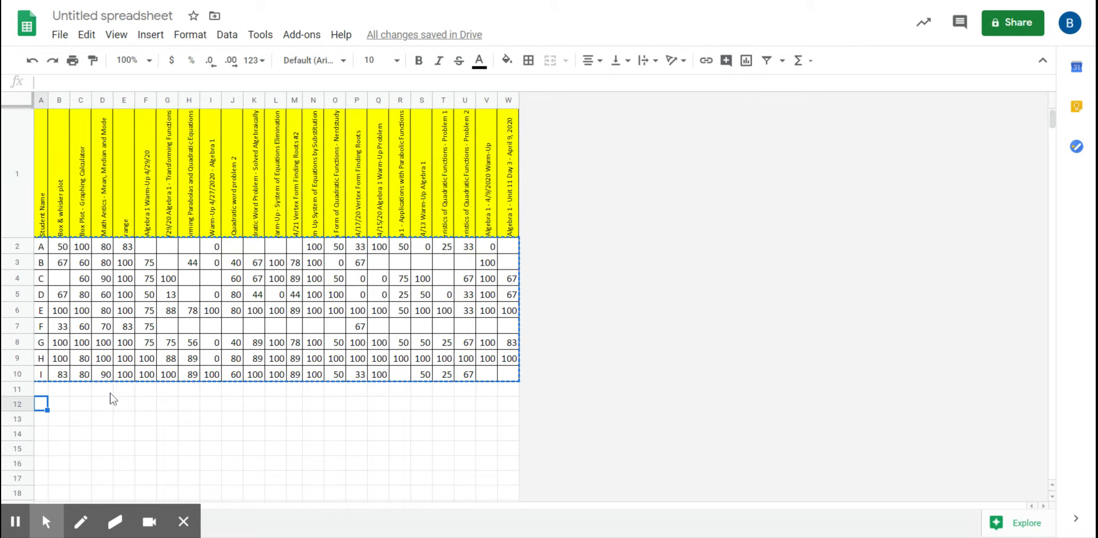
Paste the copied score rows below the original table, starting at cell A12.
key(ctrl+v)
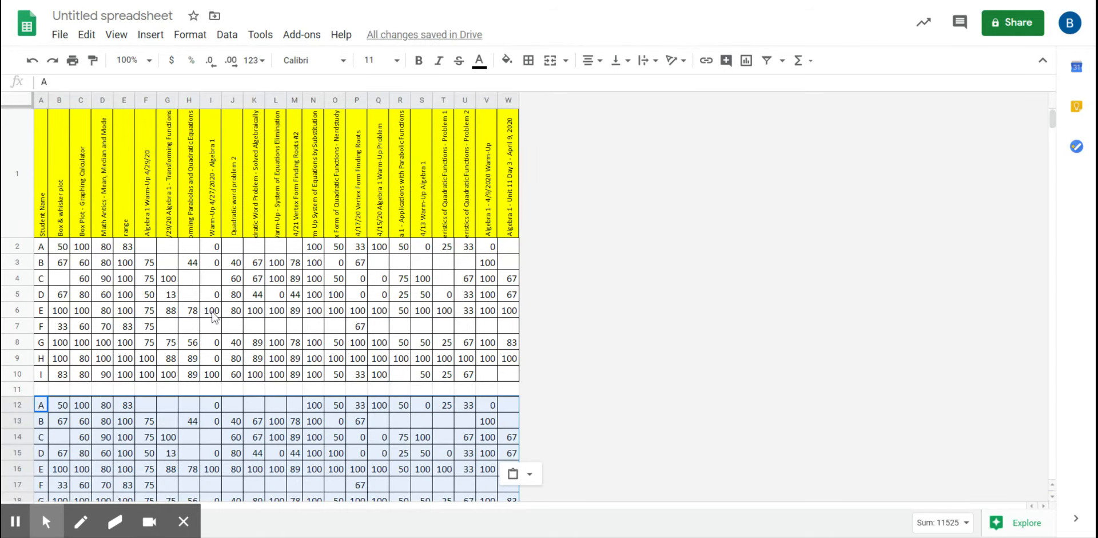
click(236, 405)
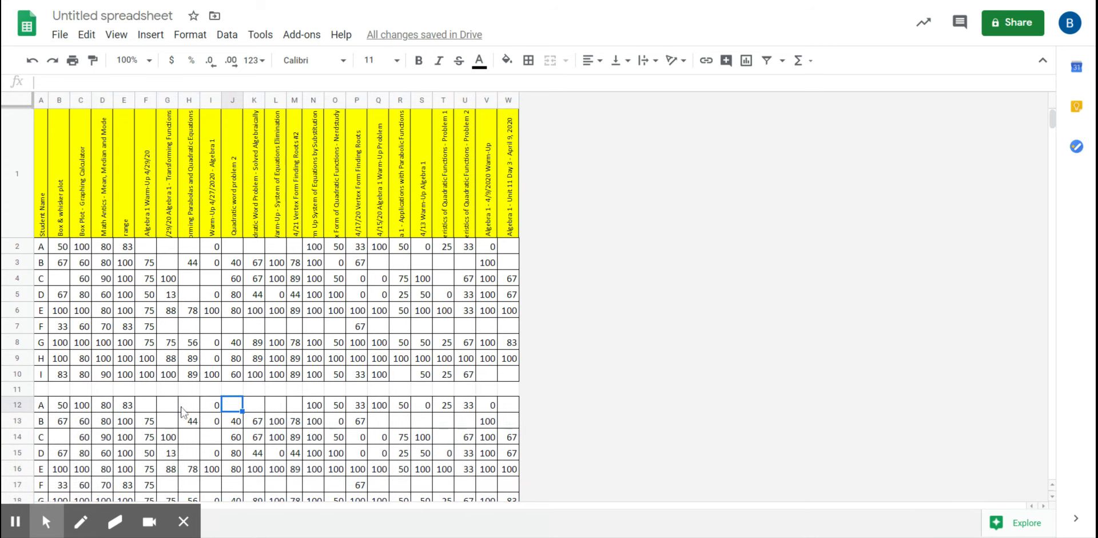
Insert an IF function into cell B12 from the full list of functions.
click(64, 410)
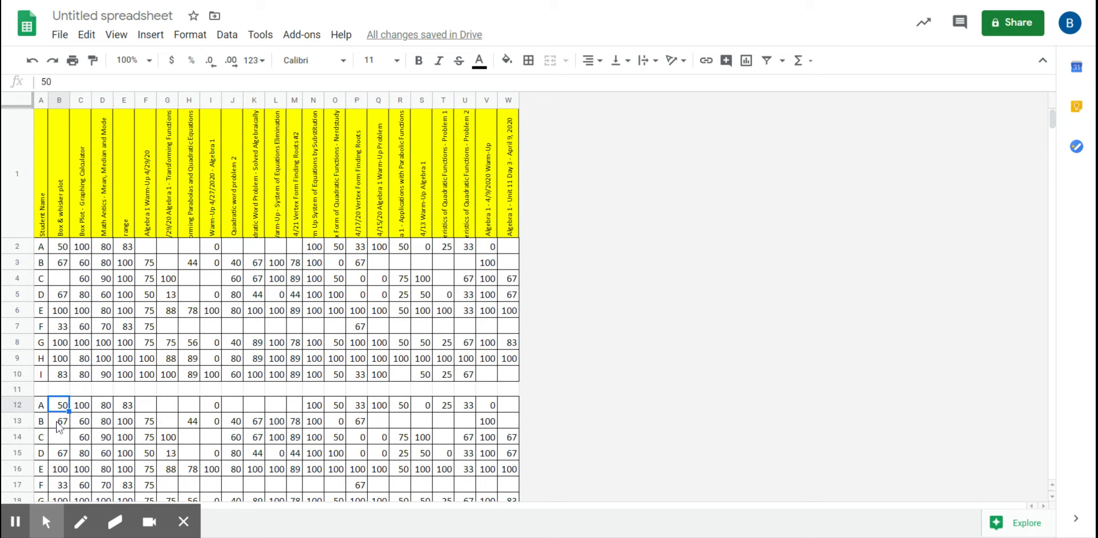
click(812, 64)
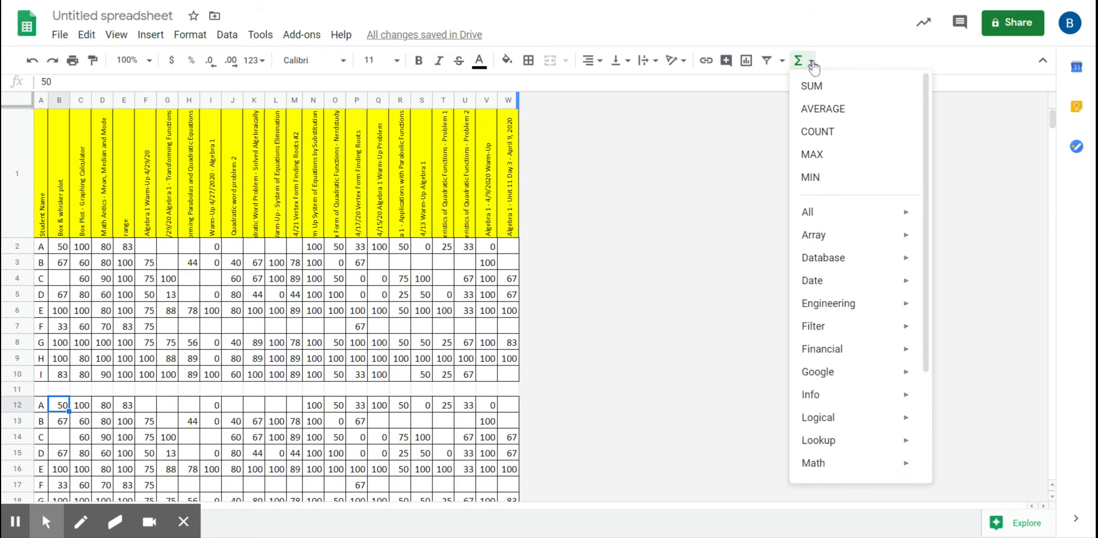
mouse_move(831, 217)
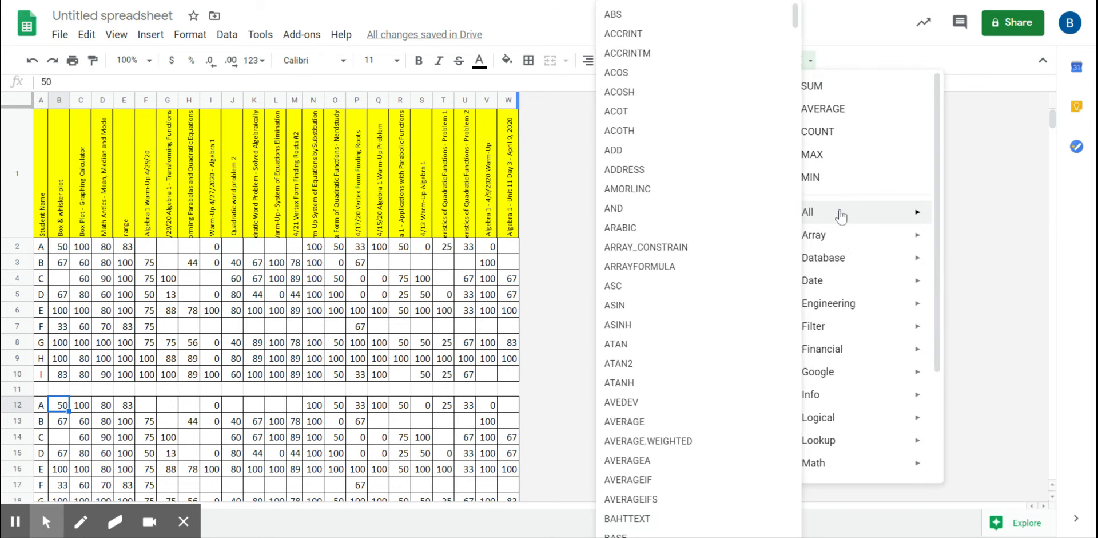
scroll(661, 299, down, 1)
scroll(661, 299, down, 9)
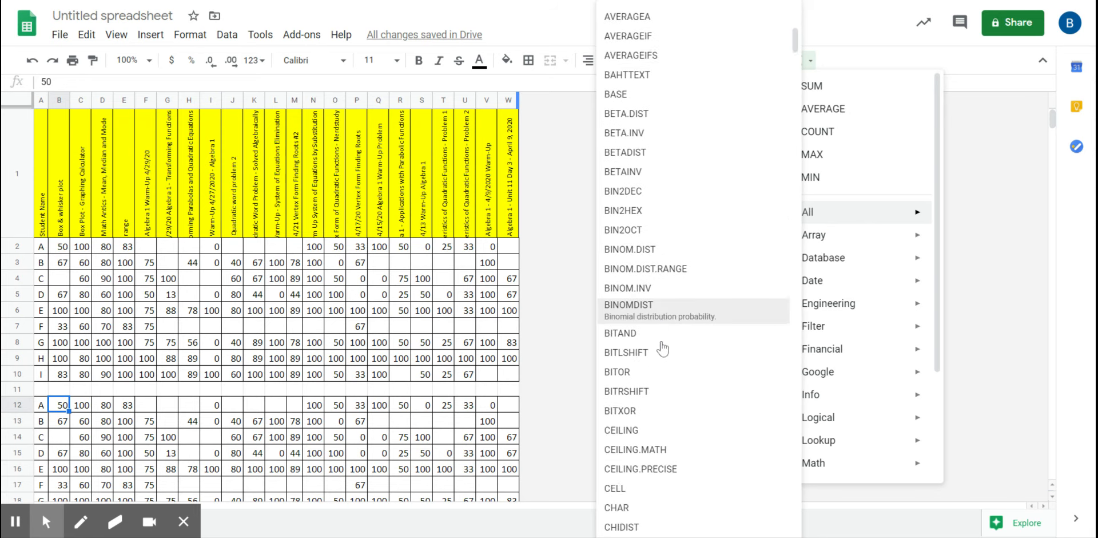
scroll(644, 342, down, 15)
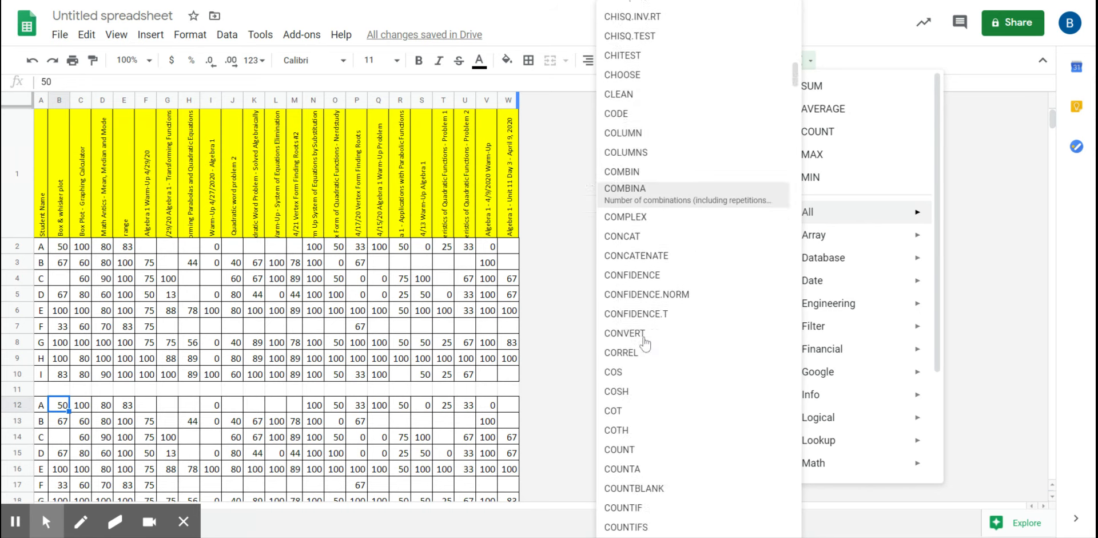
scroll(648, 339, down, 15)
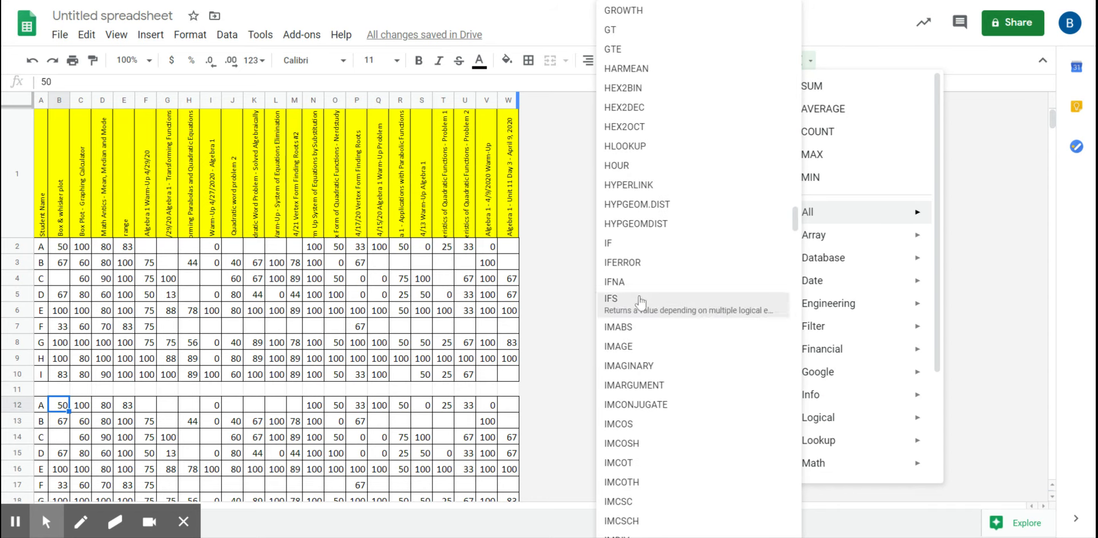
click(618, 249)
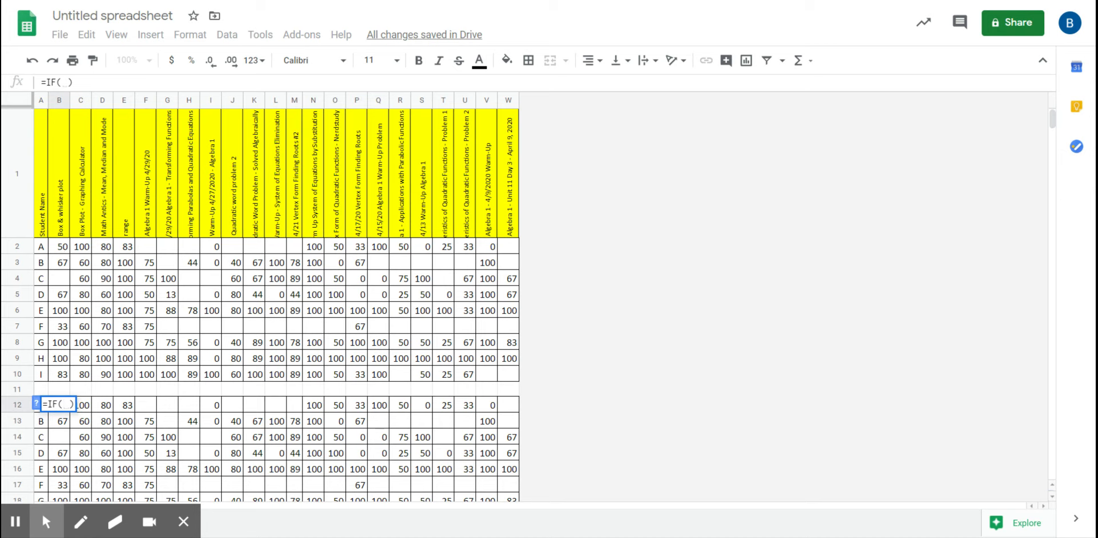
Complete the formula in B12 as =IF(B2>64,"D","ND").
click(63, 247)
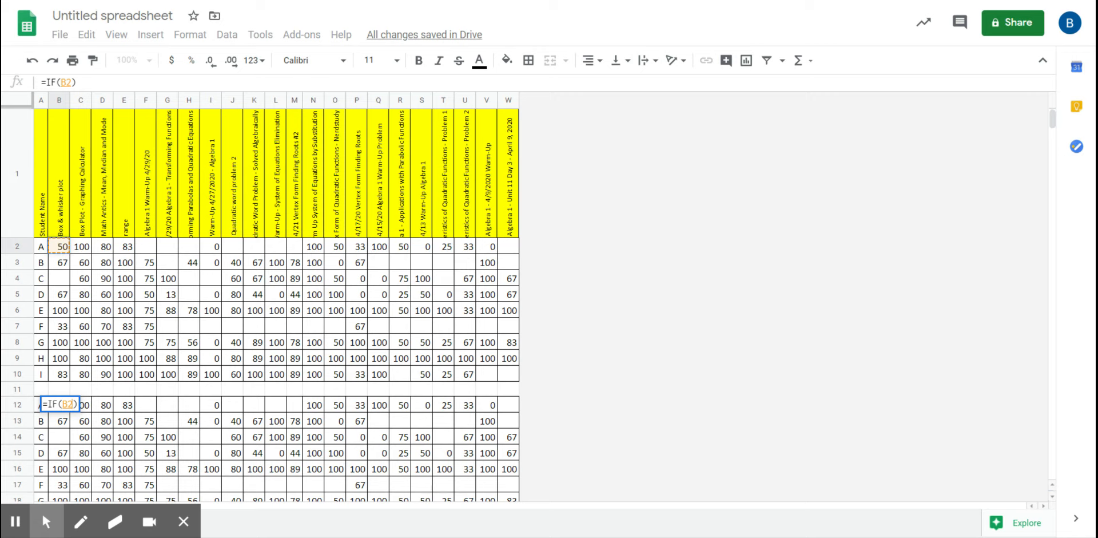
text(> )
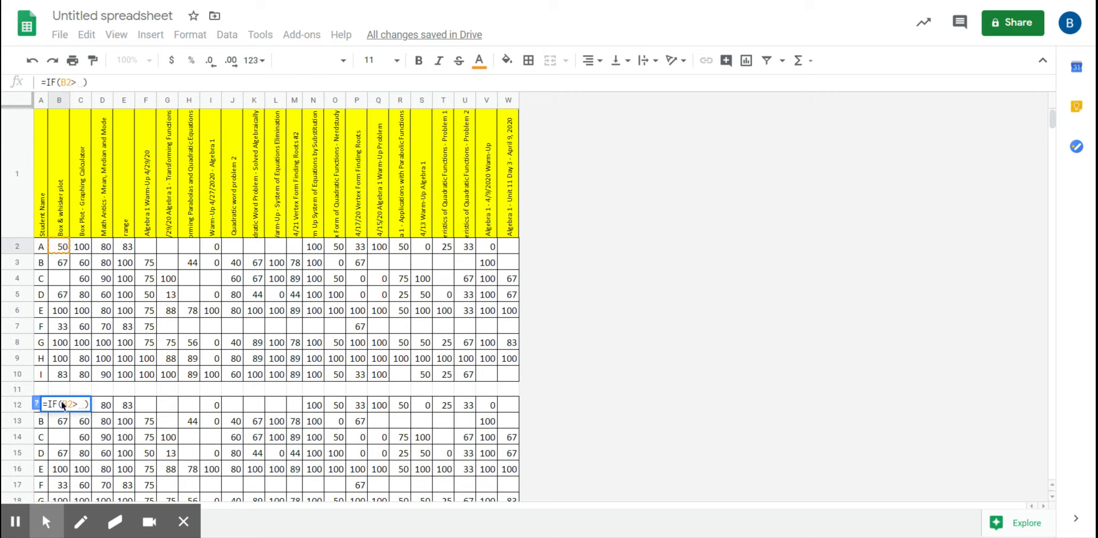
text(6)
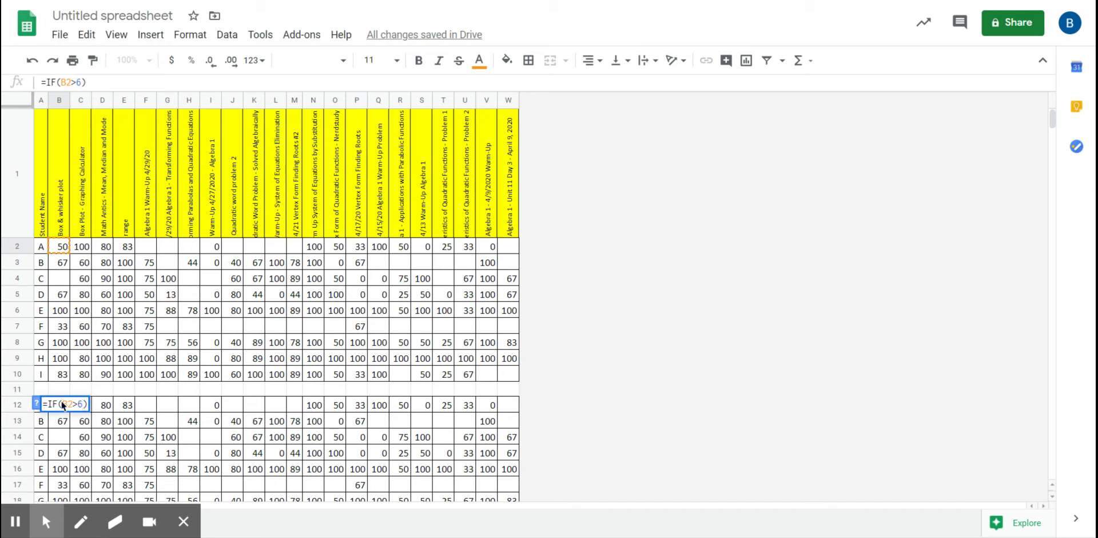
text(4, )
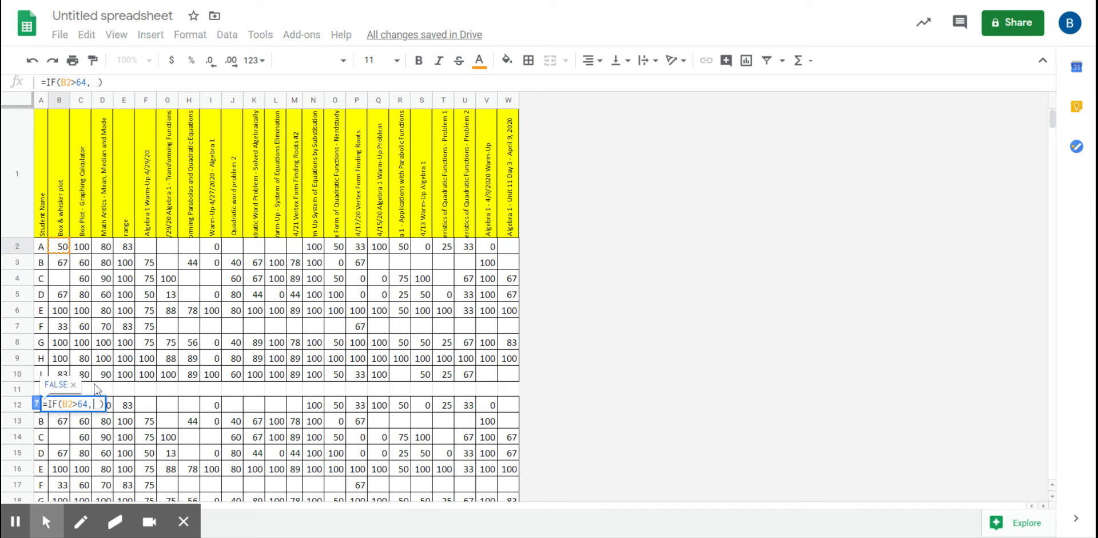
text(")
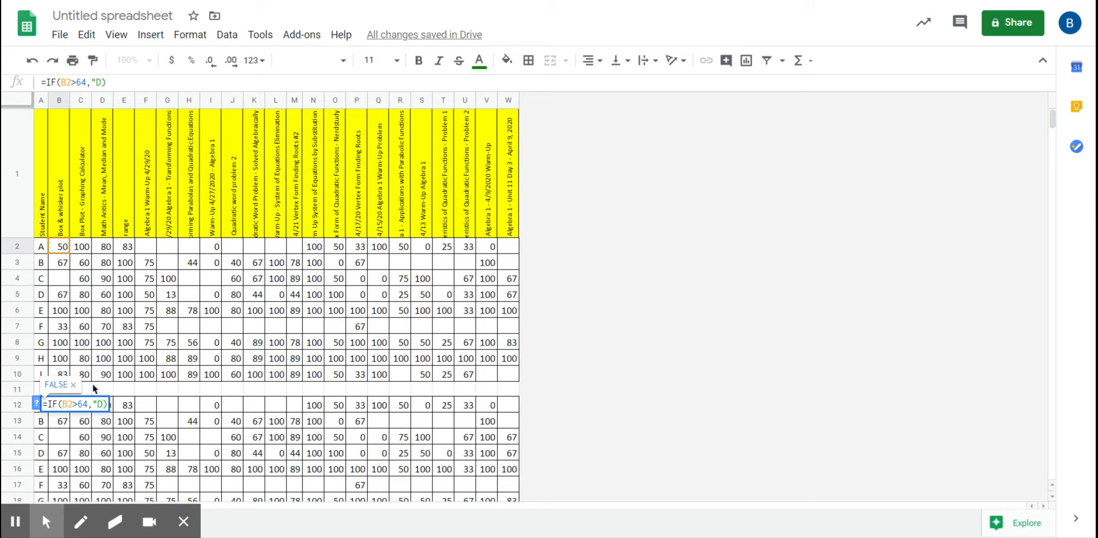
text(D",)
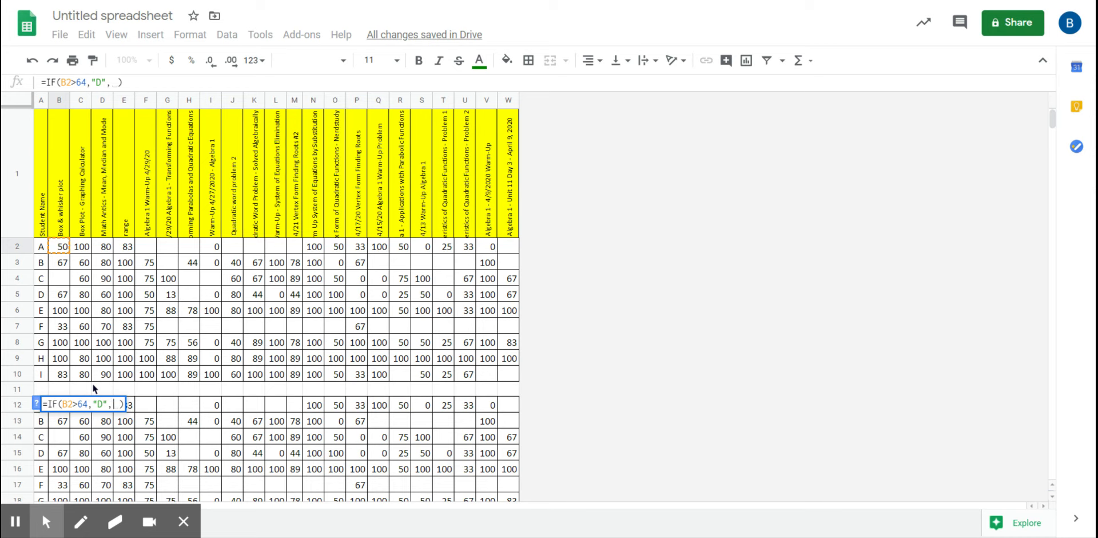
text("ND)
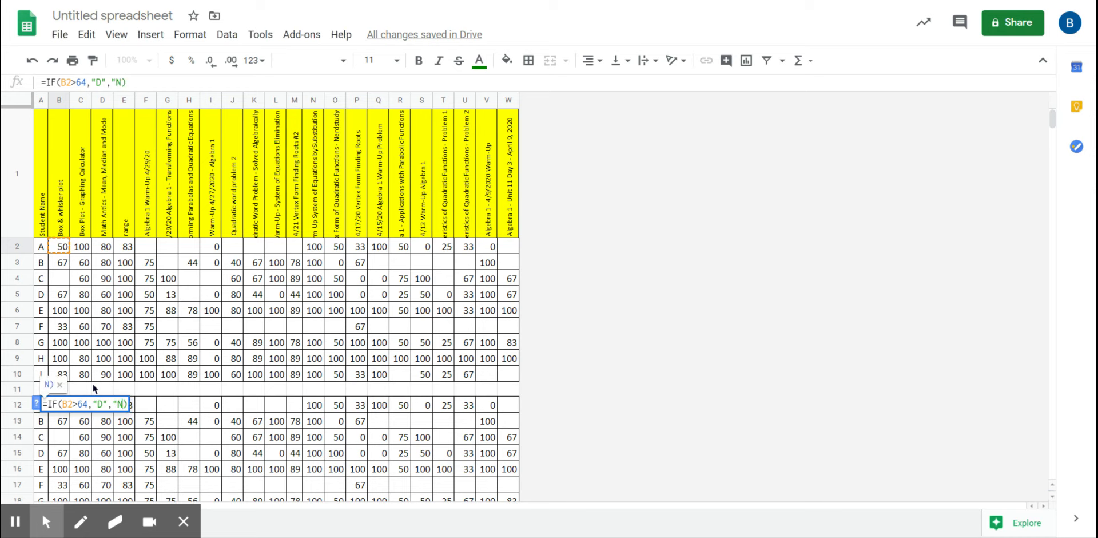
text(")
key(Return)
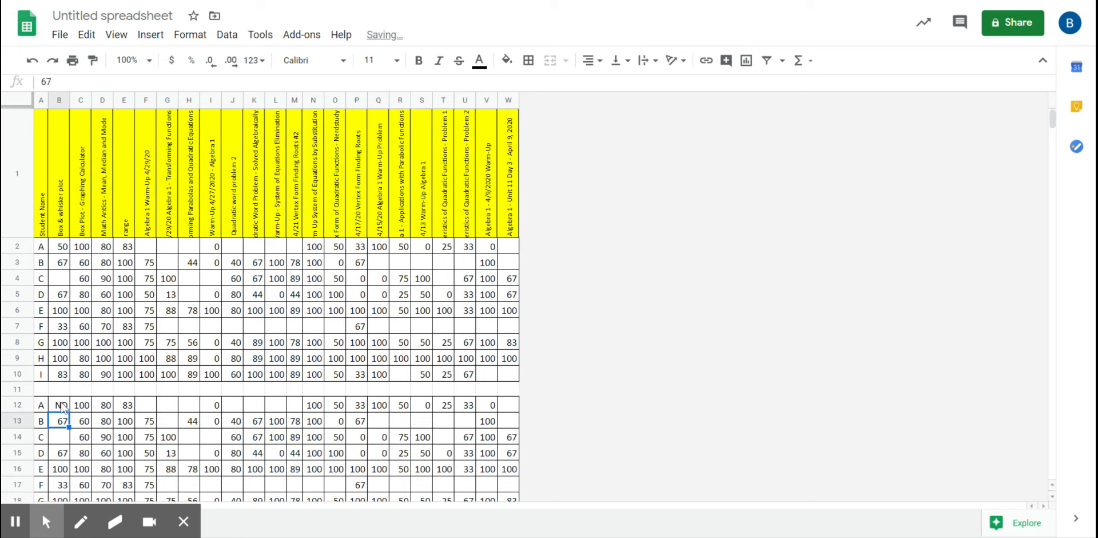
Copy the IF formula from B12 across the rest of student A's row, C12:W12.
click(63, 405)
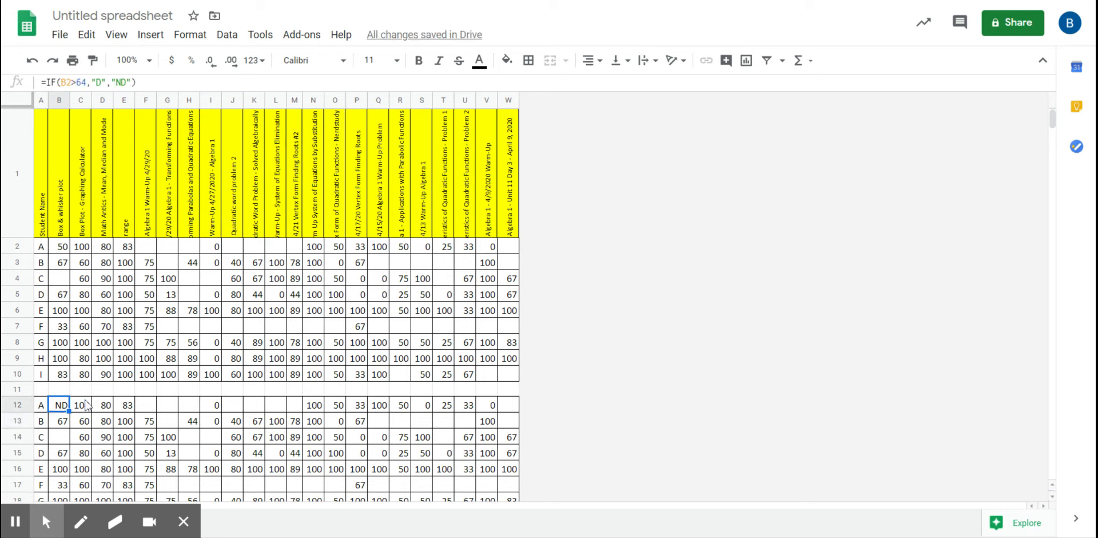
key(ctrl+c)
drag(82, 407, 500, 410)
key(ctrl+v)
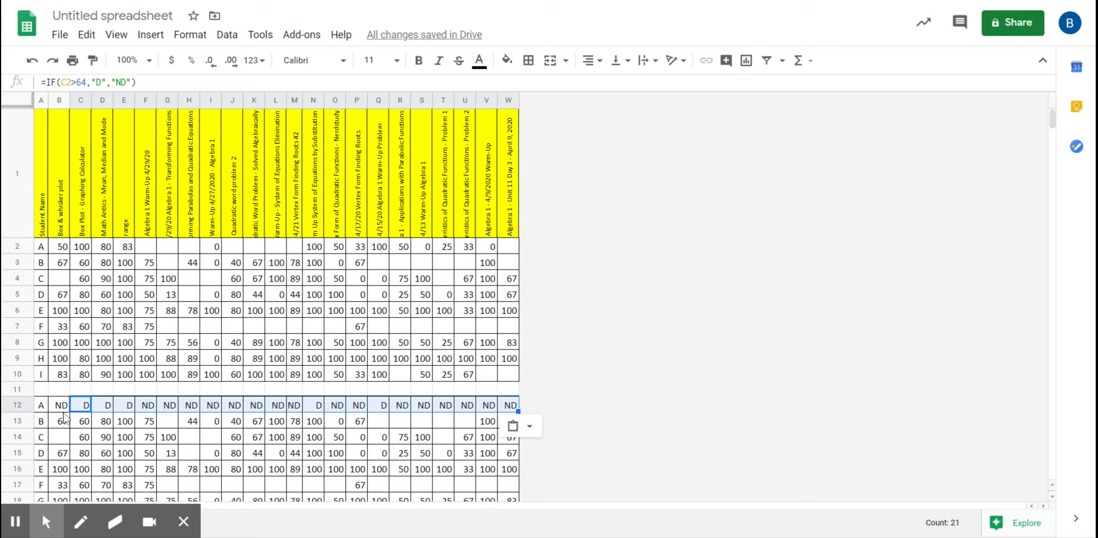
Copy the formulas in B12:W12 down to the rows of students B through G, rows 13 to 18.
drag(60, 406, 505, 409)
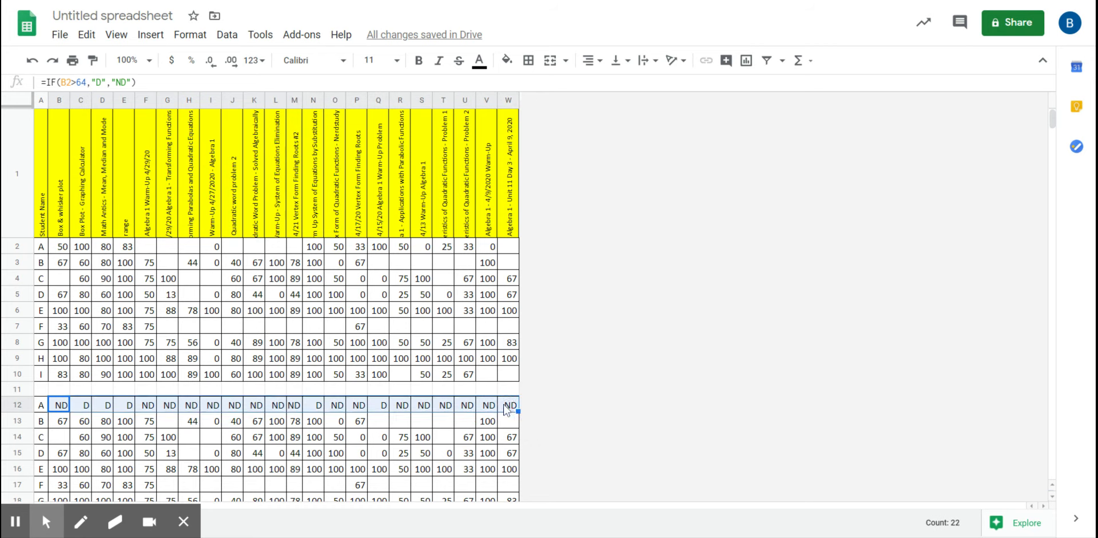
key(ctrl+c)
drag(62, 423, 64, 499)
key(ctrl+v)
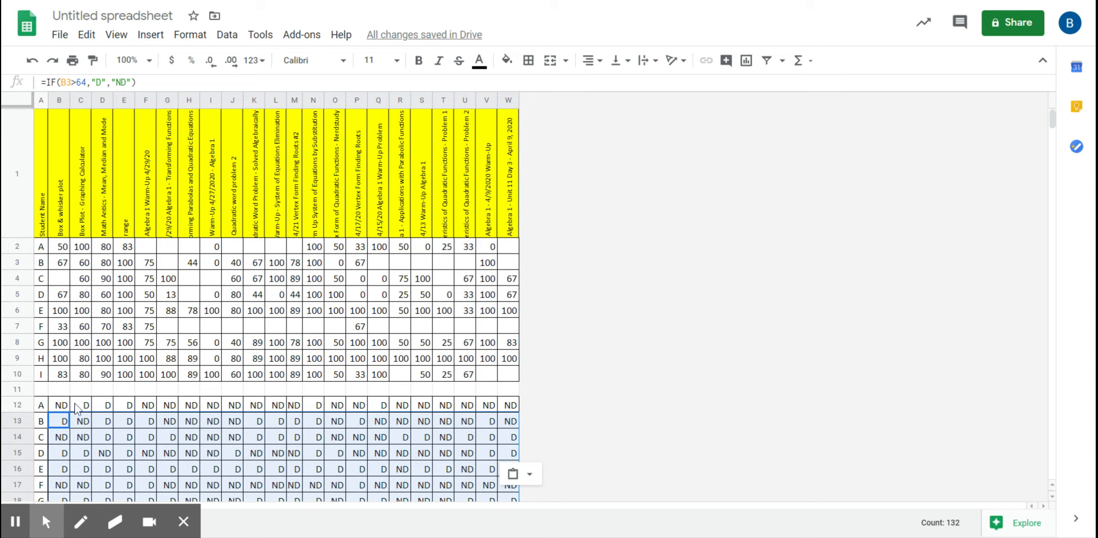
click(375, 438)
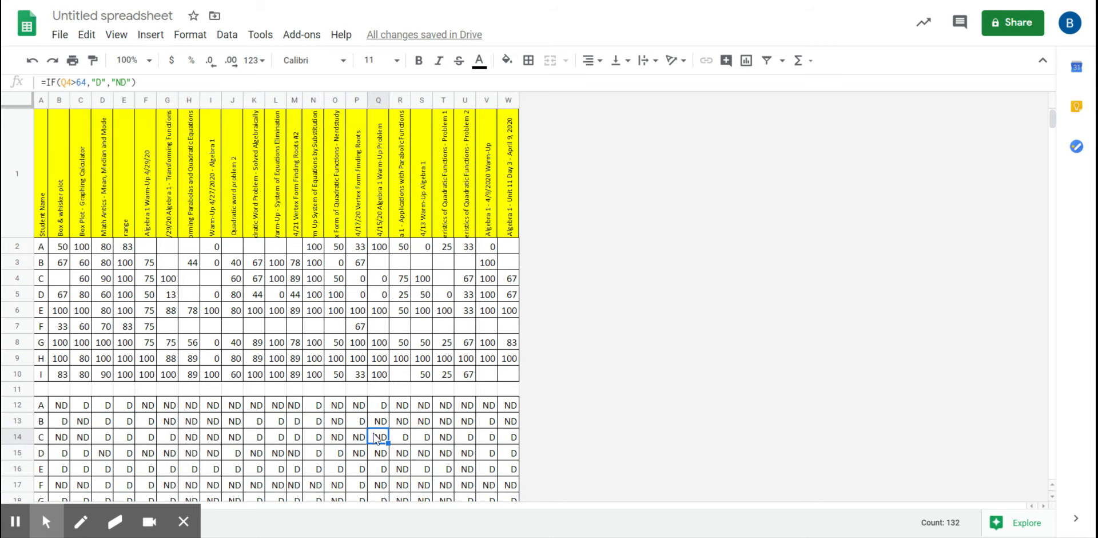
Create a conditional formatting rule on B12:W18 that formats cells whose value is equal to D.
drag(62, 406, 503, 501)
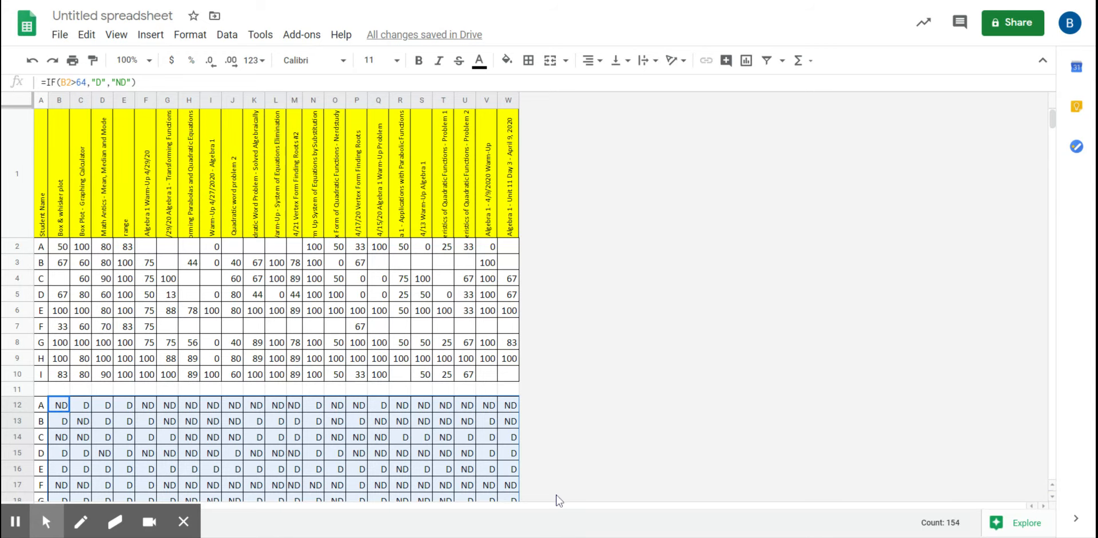
click(189, 35)
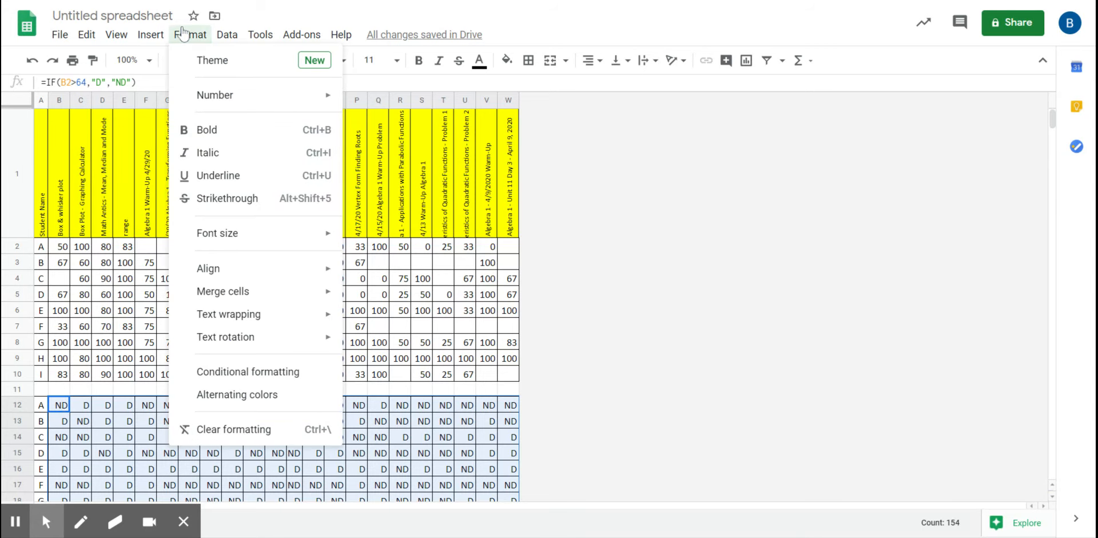
click(258, 373)
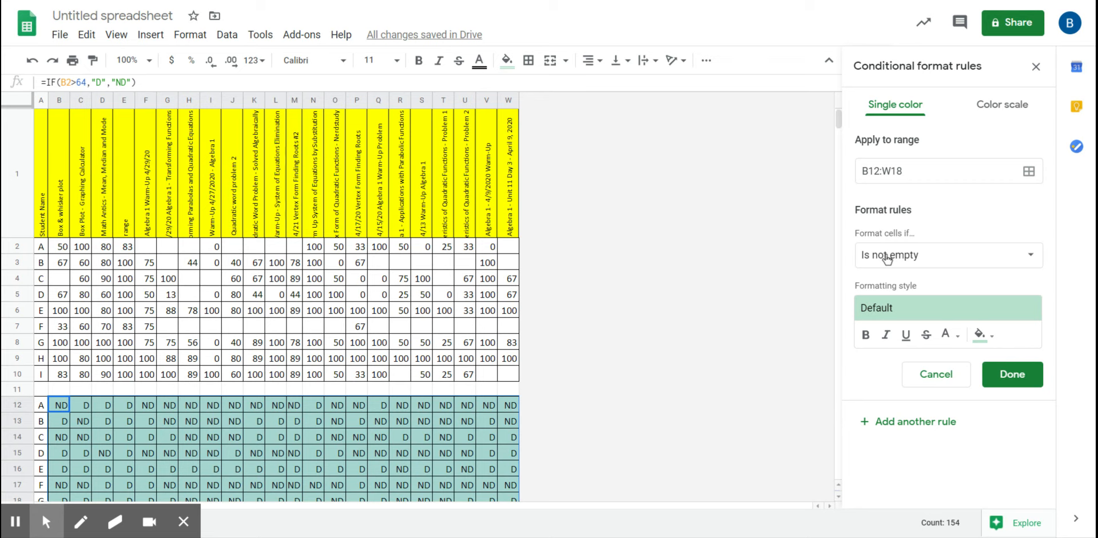
click(921, 261)
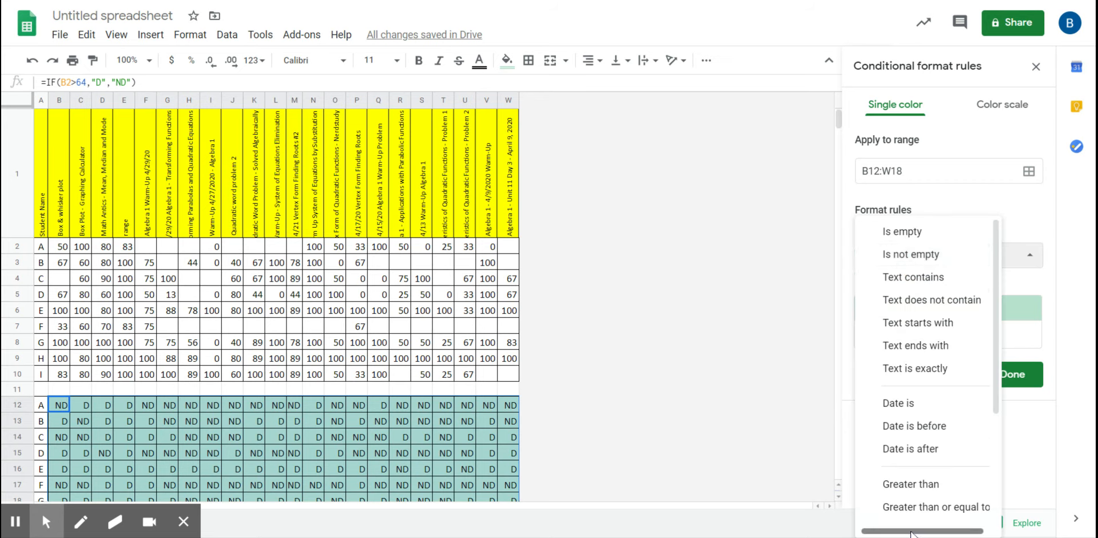
scroll(911, 458, down, 3)
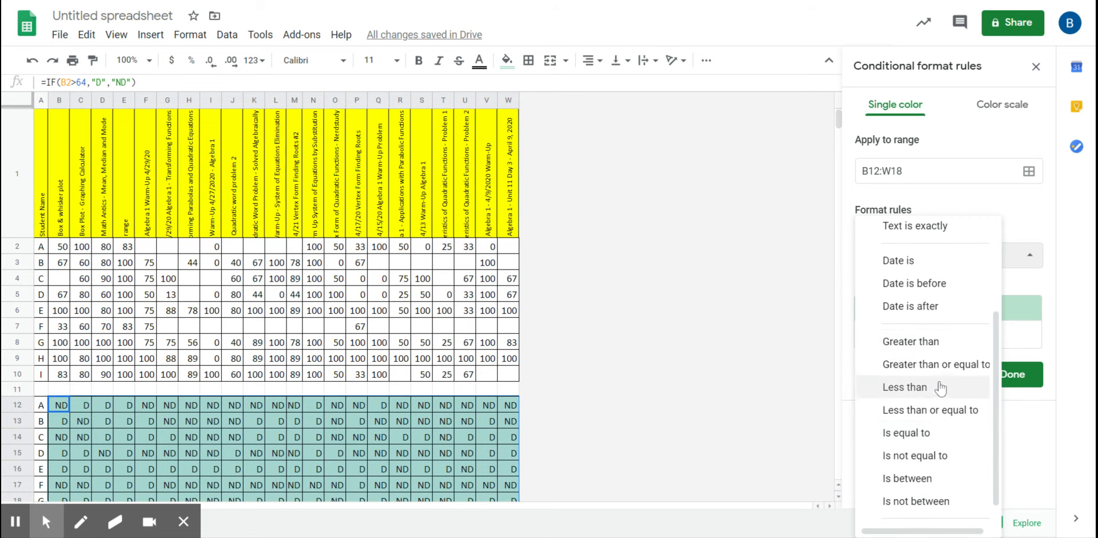
click(914, 435)
click(915, 286)
text(d)
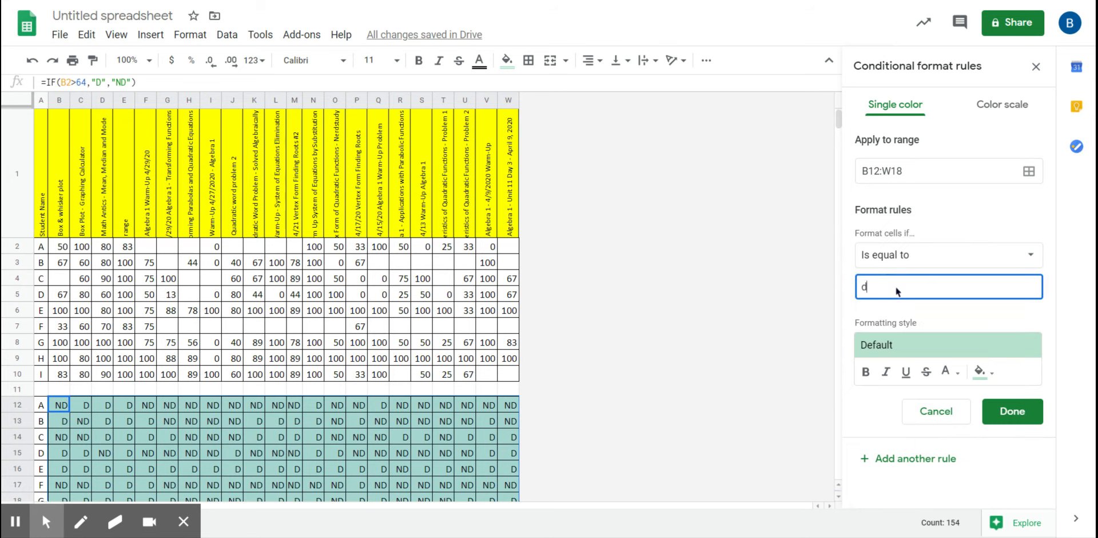
key(BackSpace)
text(D)
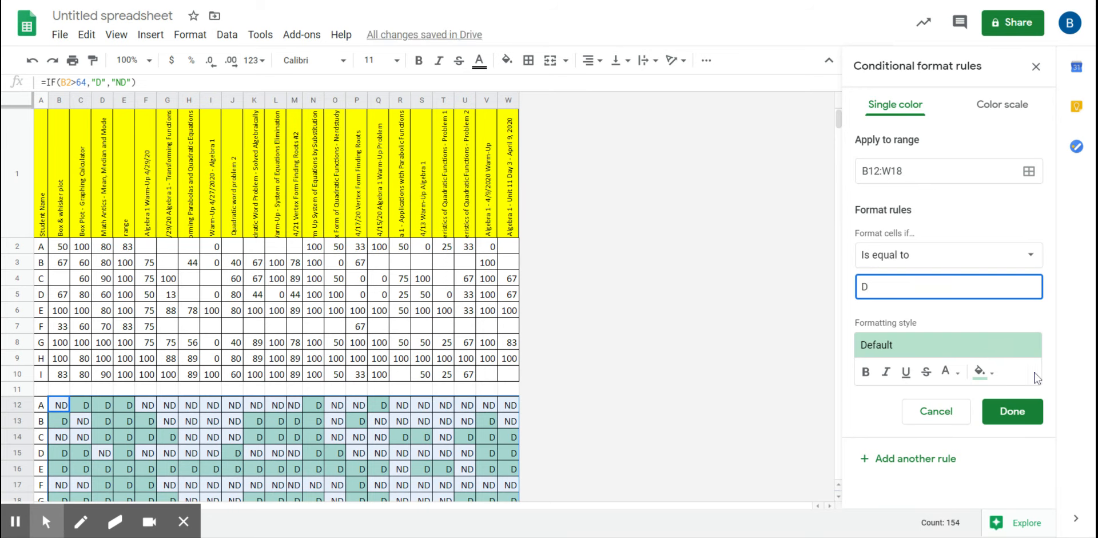
Set the fill colour of the conditional formatting rule to cyan.
click(959, 378)
click(983, 373)
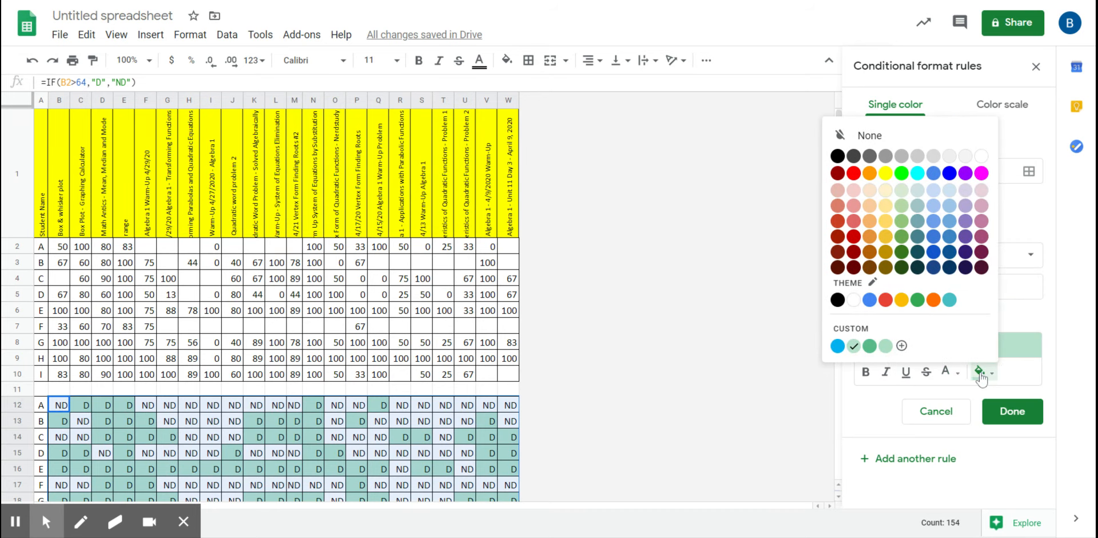
click(994, 379)
click(984, 373)
click(918, 173)
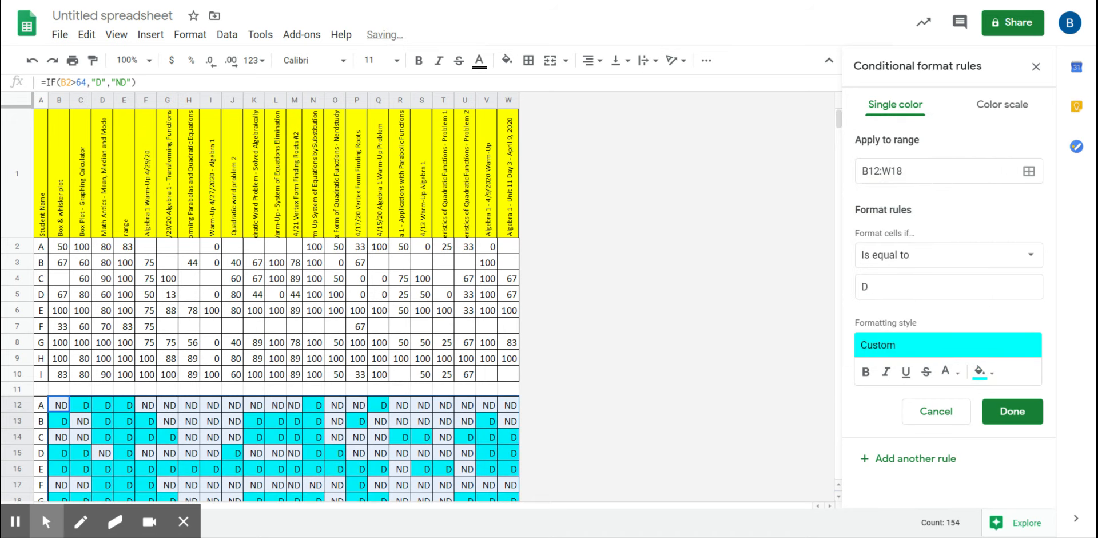
click(683, 359)
scroll(620, 358, down, 1)
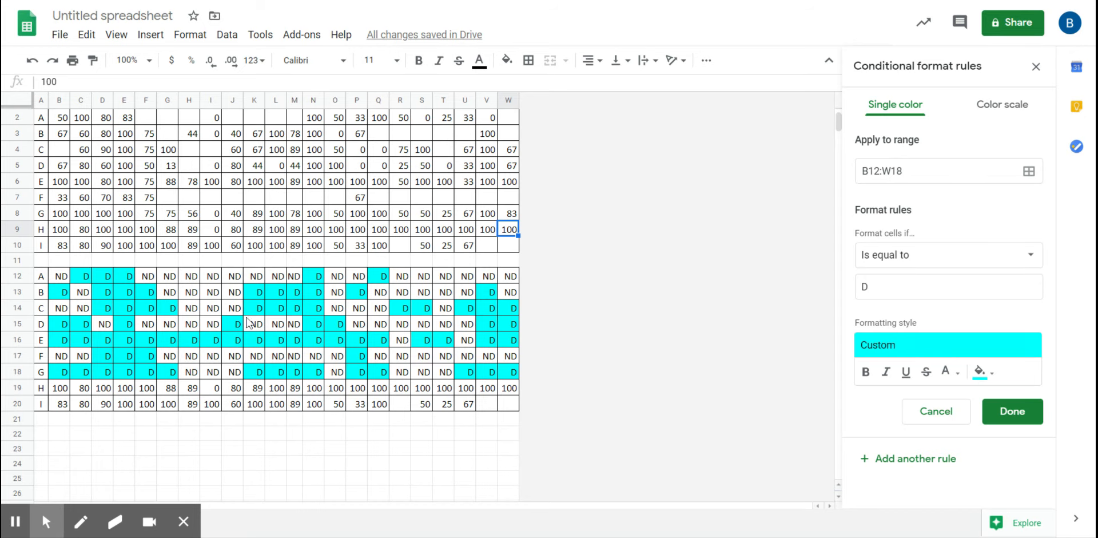
scroll(240, 323, up, 1)
scroll(238, 322, down, 1)
scroll(318, 286, up, 1)
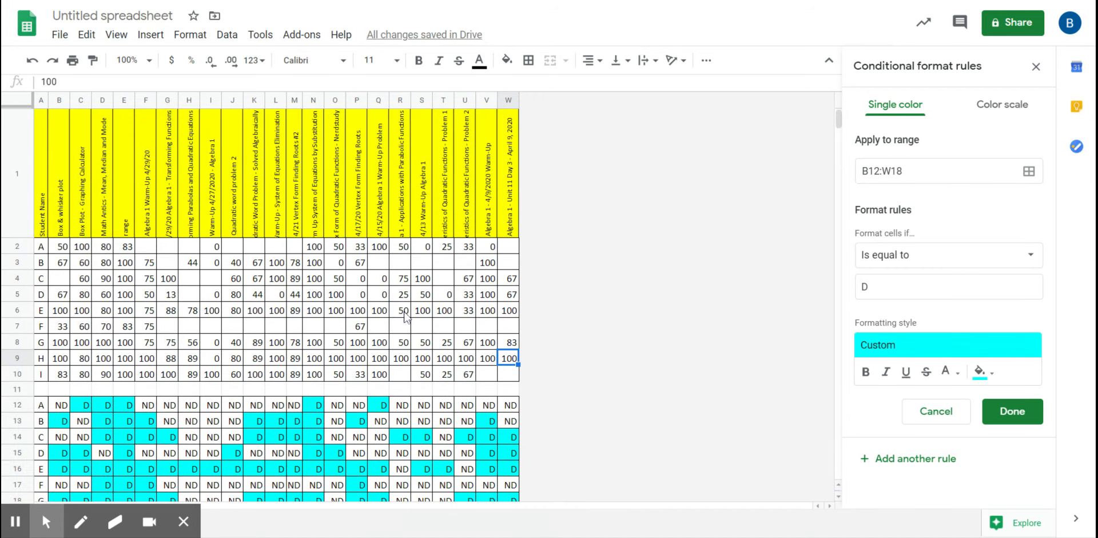